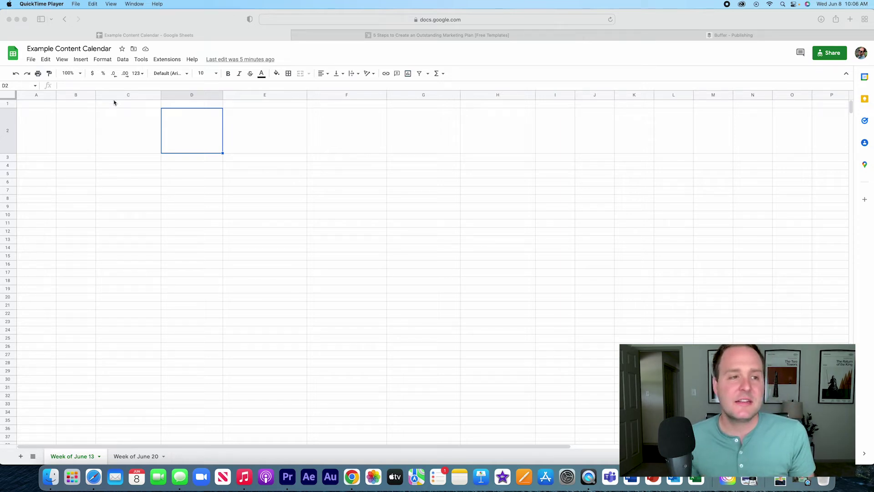
# - With bold on, enter the headers Date, Time and Networks in A1, B1 and C1
pyautogui.click(9, 156)
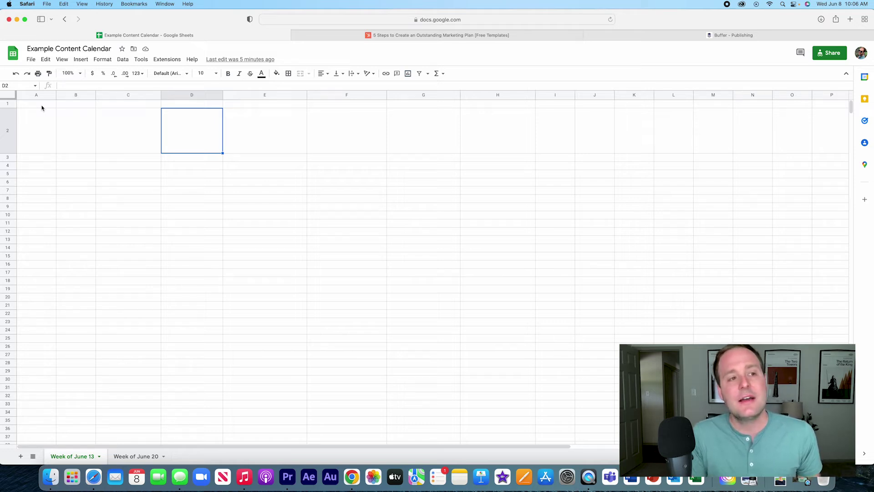
pyautogui.click(42, 105)
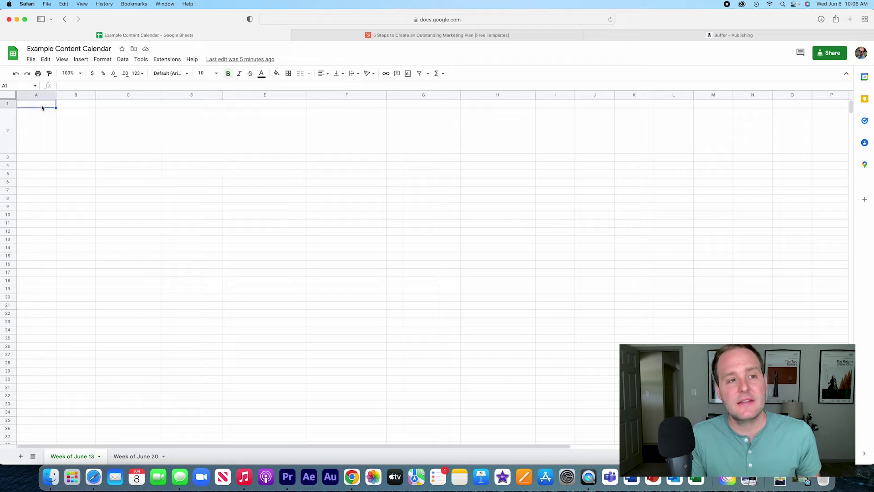
pyautogui.press('super+b')
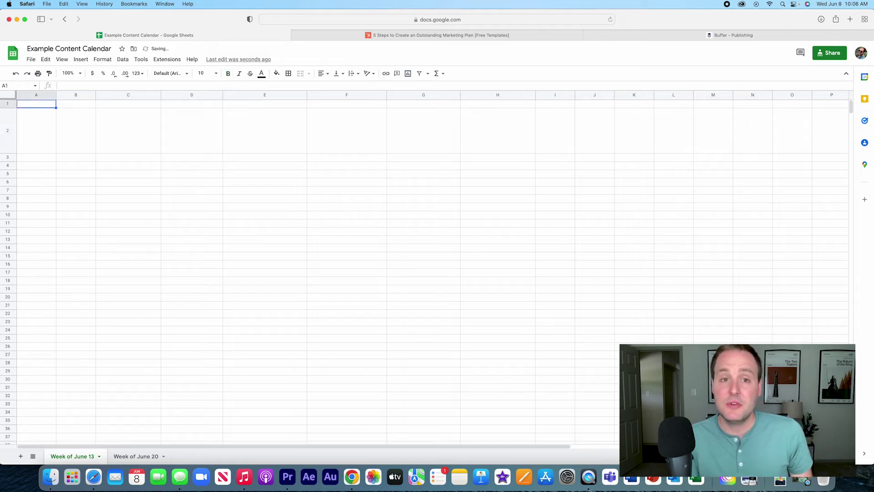
pyautogui.press('Return')
pyautogui.press('super+b')
pyautogui.write('Date')
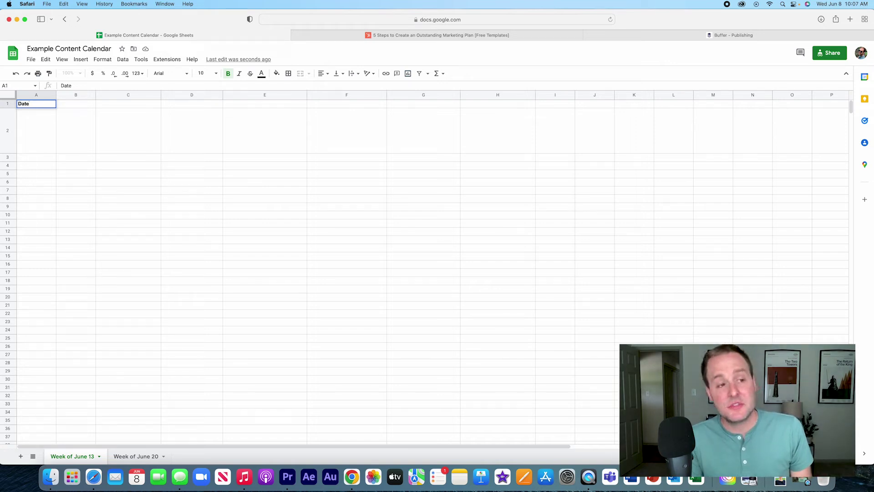
pyautogui.press('Tab')
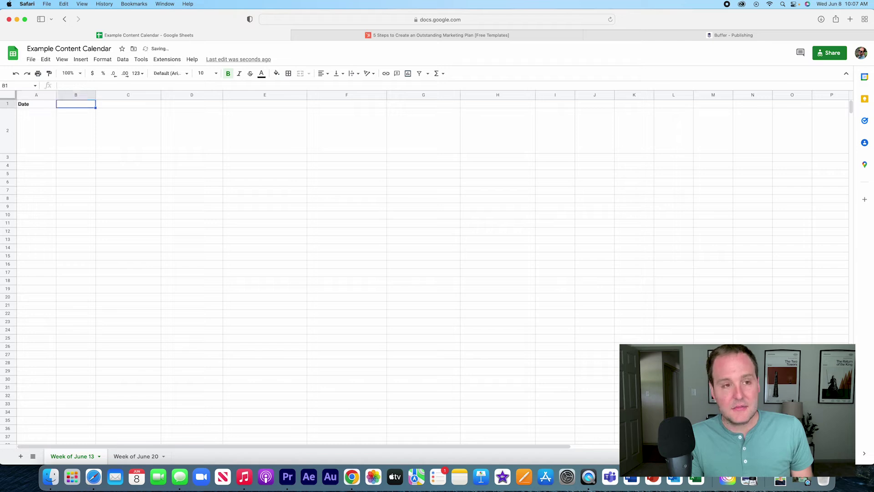
pyautogui.write('Time')
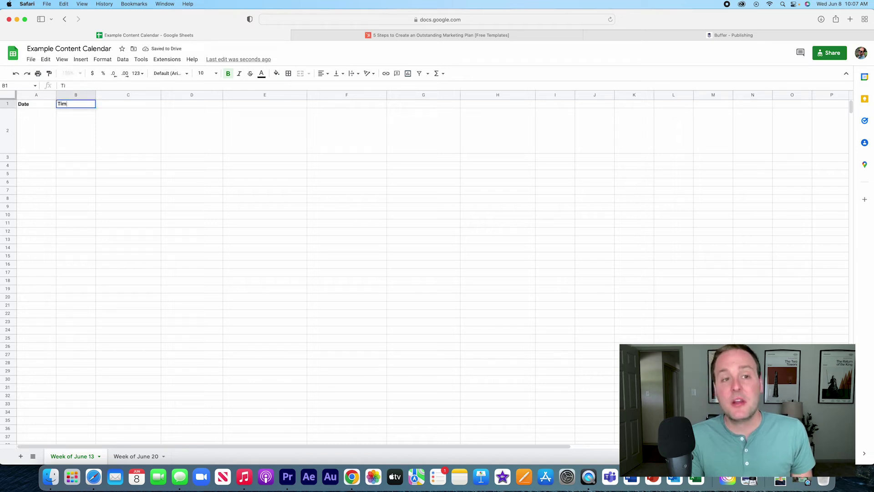
pyautogui.press('Tab')
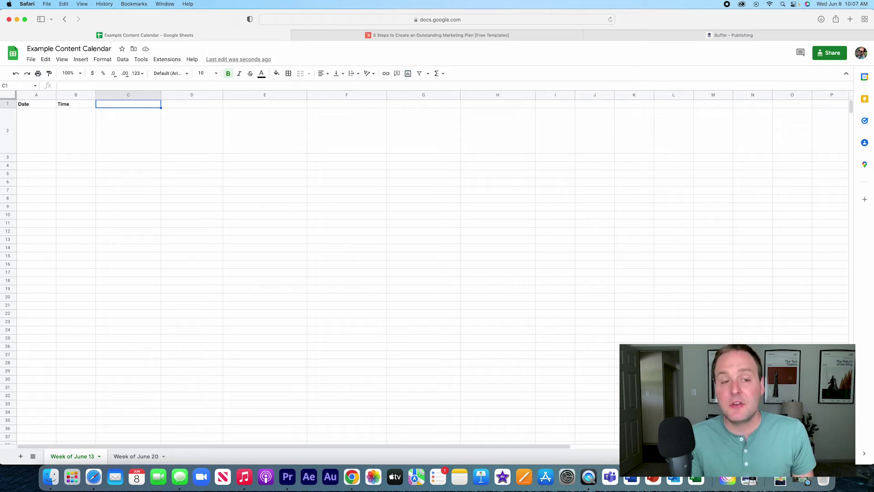
pyautogui.write('Networks')
pyautogui.press('Tab')
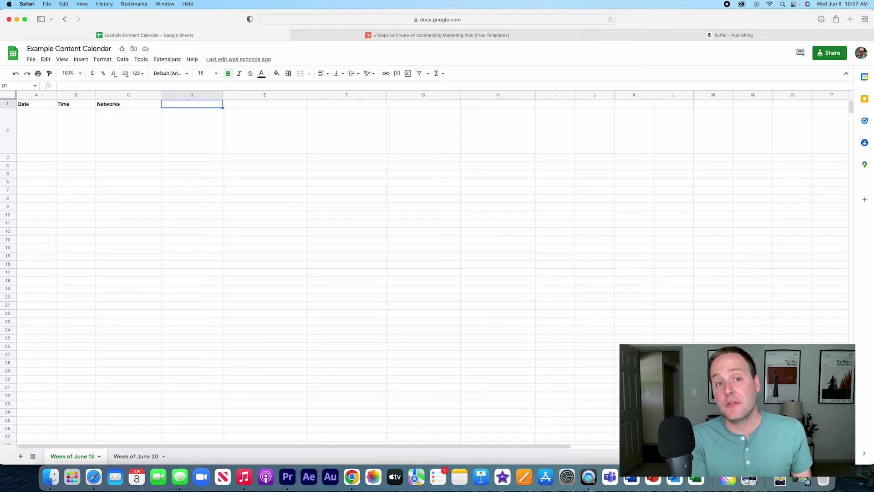
# - Enter the headers Campaign in D1, Persona in E1 (after trying Goal and Content Type), and Post in F1
pyautogui.write('Campaign')
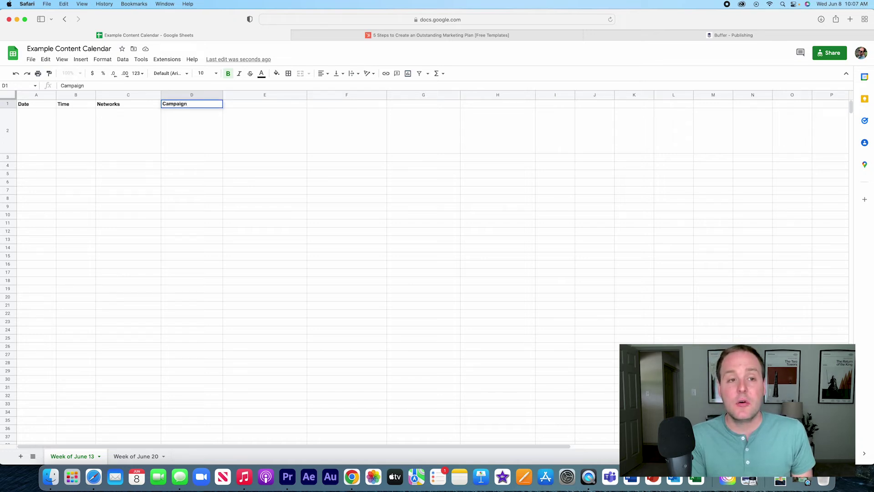
pyautogui.press('Tab')
pyautogui.write('Go')
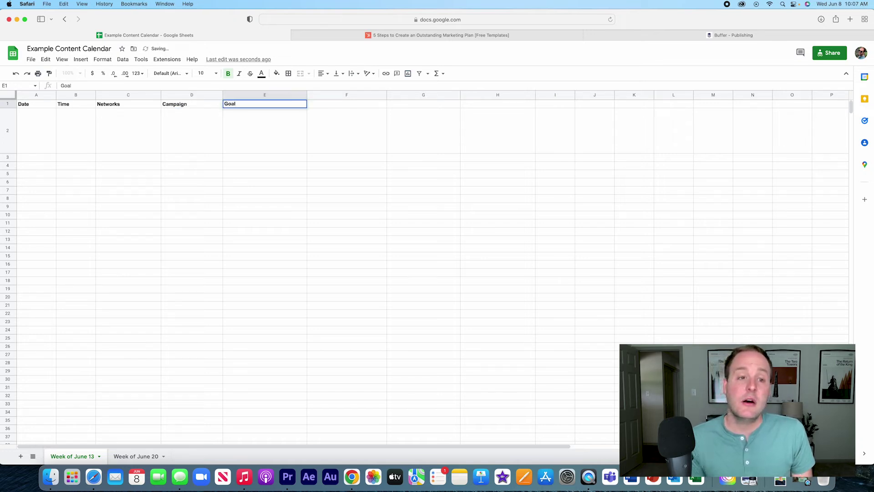
pyautogui.moveTo(240, 105); pyautogui.dragTo(222, 105)
pyautogui.write('Persona')
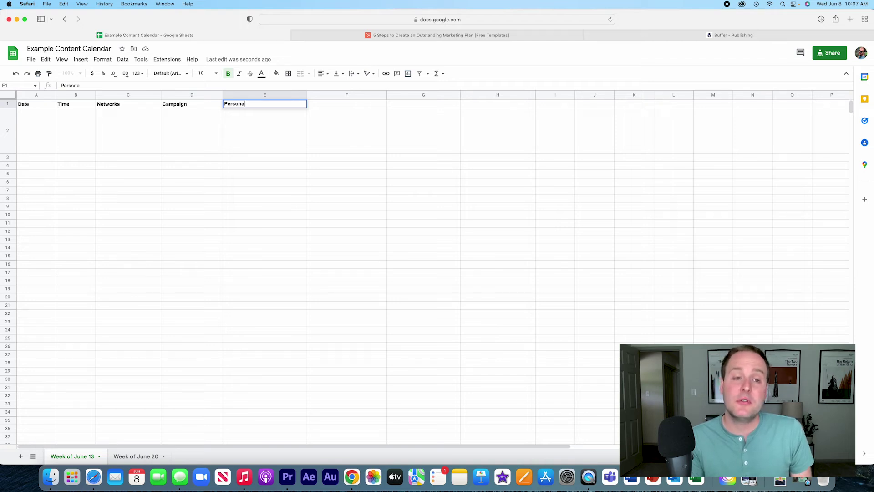
pyautogui.press('BackSpace')
pyautogui.press('BackSpace')
pyautogui.press('BackSpace')
pyautogui.press('BackSpace')
pyautogui.press('BackSpace')
pyautogui.press('BackSpace')
pyautogui.write('Content Type')
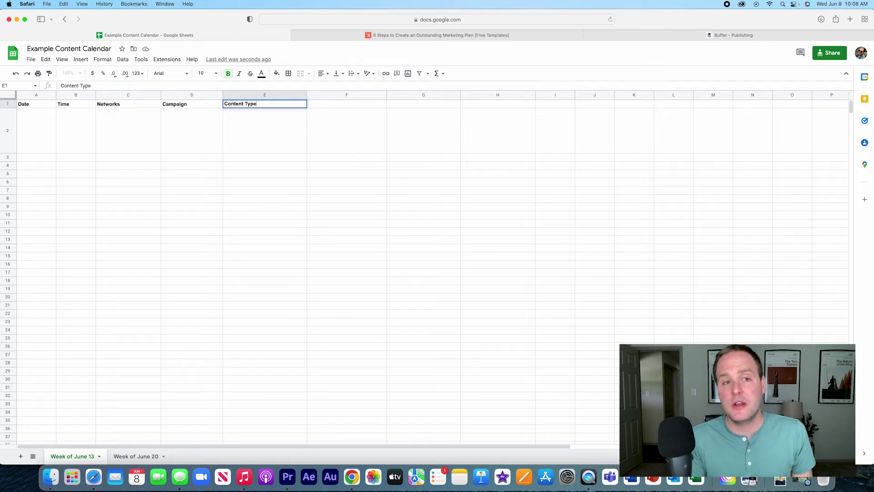
pyautogui.write('p')
pyautogui.press('BackSpace')
pyautogui.press('BackSpace')
pyautogui.press('BackSpace')
pyautogui.press('BackSpace')
pyautogui.press('BackSpace')
pyautogui.press('BackSpace')
pyautogui.press('BackSpace')
pyautogui.press('BackSpace')
pyautogui.press('BackSpace')
pyautogui.press('BackSpace')
pyautogui.press('BackSpace')
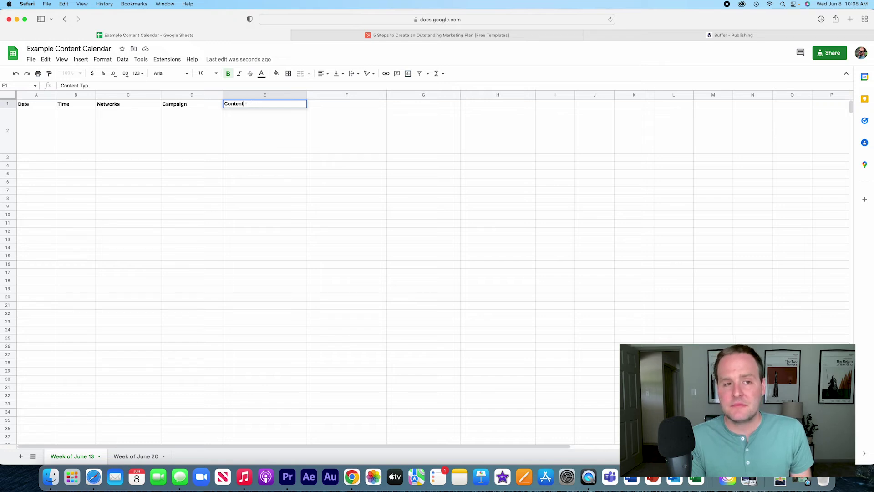
pyautogui.write('Persona')
pyautogui.press('Tab')
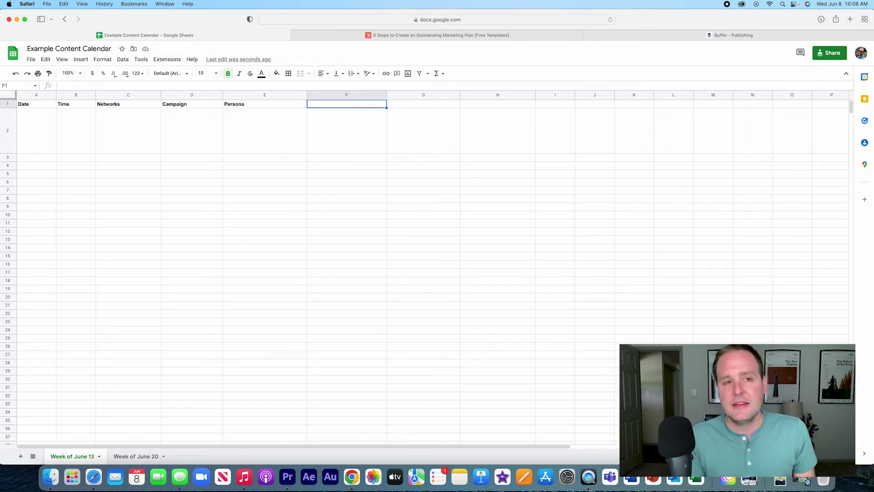
pyautogui.write('Post')
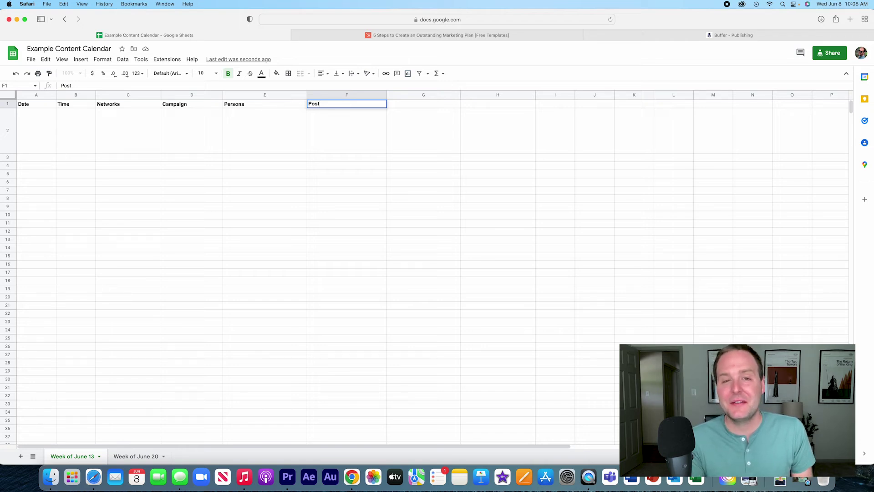
pyautogui.press('Tab')
# - Enter the headers Media, Link and Comments in G1, H1 and I1
pyautogui.write('Media')
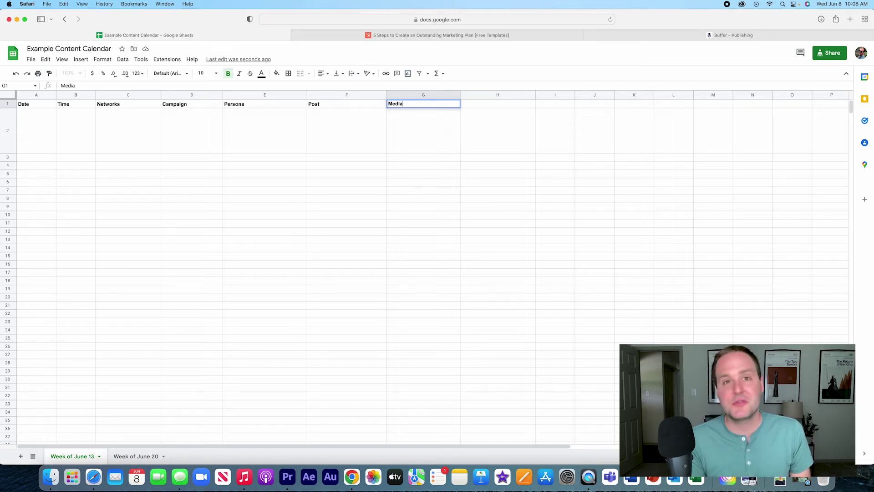
pyautogui.press('Tab')
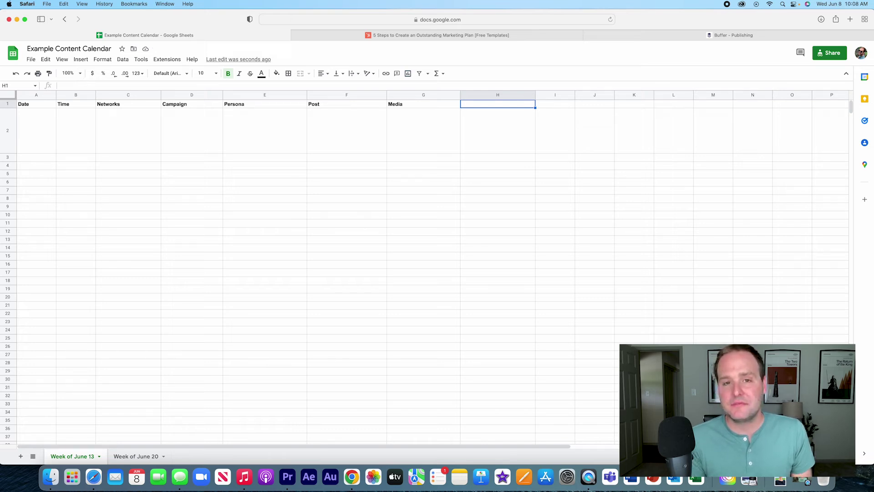
pyautogui.write('Link')
pyautogui.press('Tab')
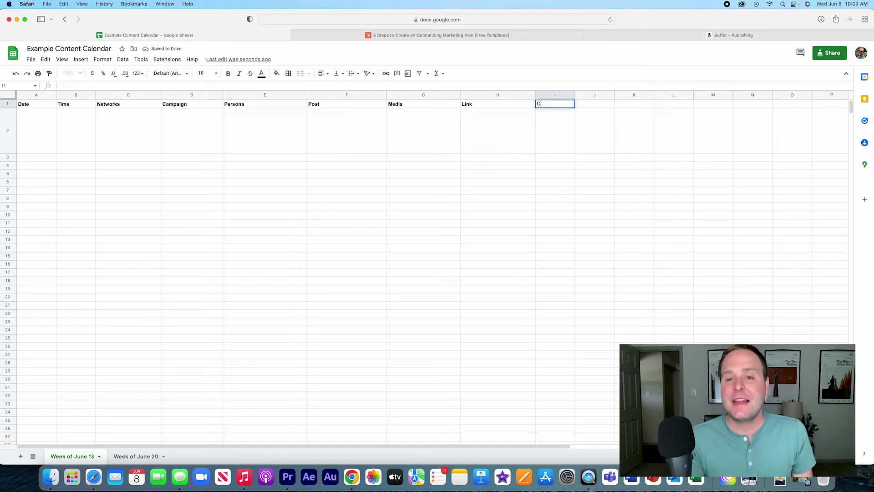
pyautogui.write('Comments')
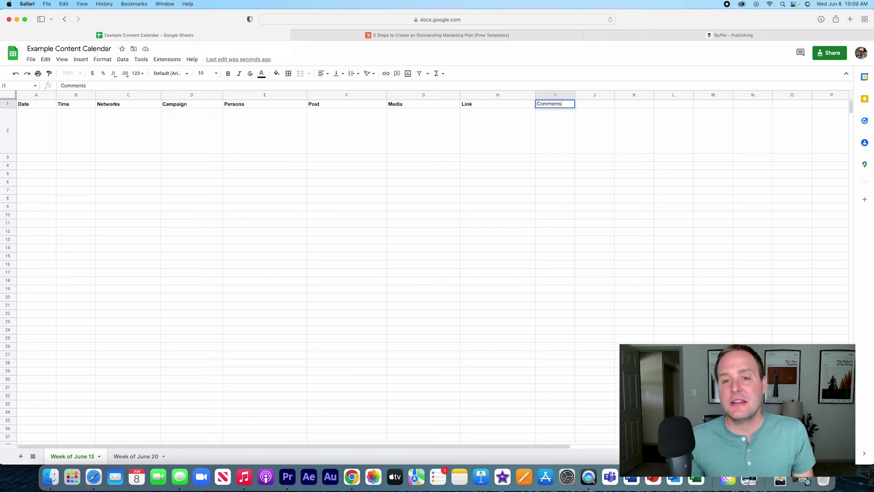
pyautogui.click(549, 113)
# - Make the Comments header in I1 bold and widen column I
pyautogui.click(550, 105)
pyautogui.press('super+b')
pyautogui.moveTo(575, 95); pyautogui.dragTo(607, 94)
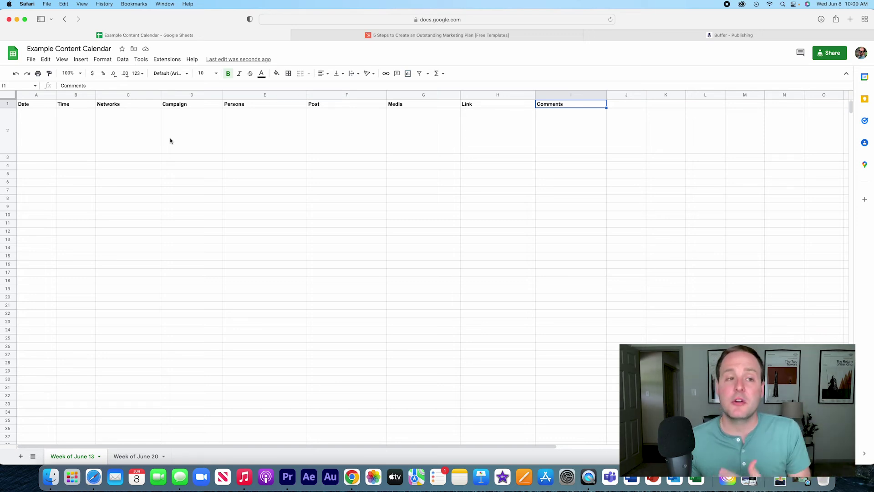
# - Enter 6/13/2022 in A2 and copy that date into A3 and A4
pyautogui.click(34, 128)
pyautogui.write('6/13/2022')
pyautogui.press('Return')
pyautogui.press('Up')
pyautogui.press('super+c')
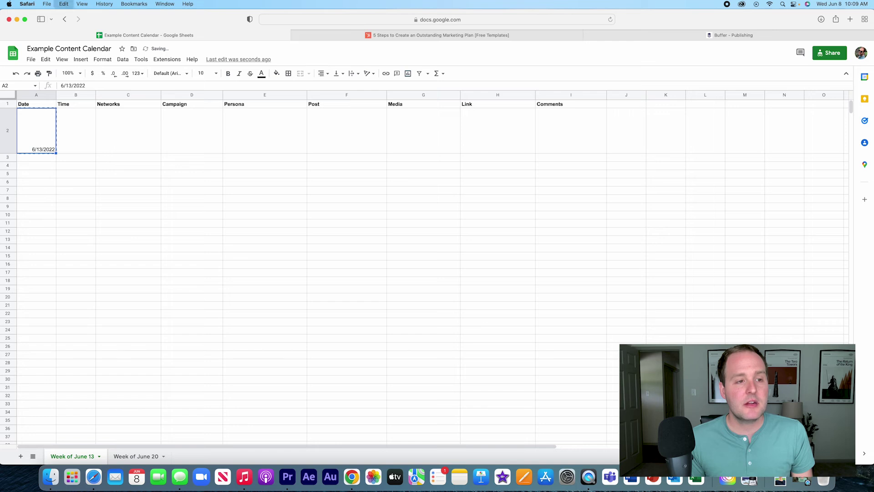
pyautogui.press('Down')
pyautogui.press('super+v')
pyautogui.press('Down')
pyautogui.press('super+v')
# - Enter 3:15 PM in B2 and 4:30 PM in B3, restoring the accidentally edited Time header
pyautogui.press('Right')
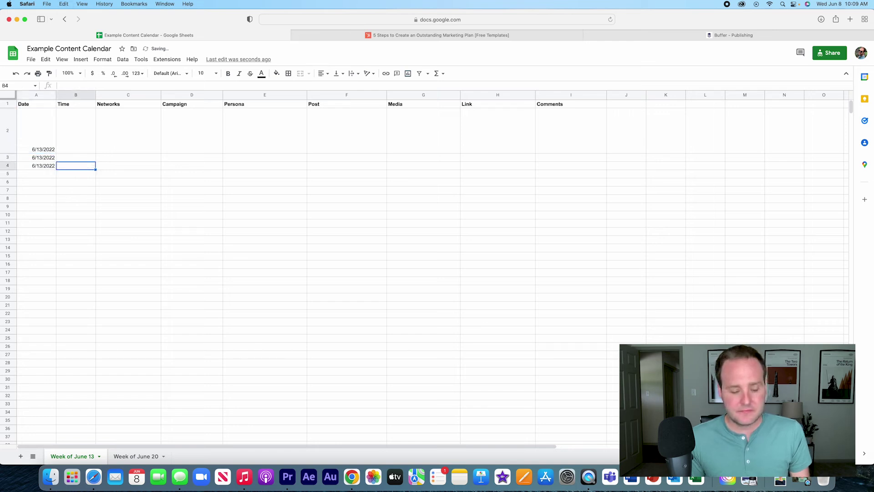
pyautogui.press('Up')
pyautogui.press('Up')
pyautogui.write('3:15 pm')
pyautogui.press('Return')
pyautogui.write('4')
pyautogui.press('Up')
pyautogui.press('Up')
pyautogui.write(':')
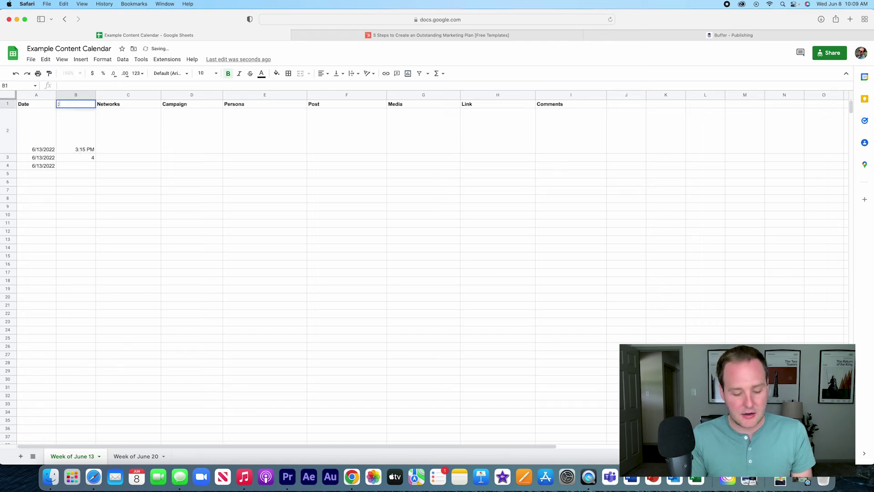
pyautogui.write('3')
pyautogui.press('BackSpace')
pyautogui.press('BackSpace')
pyautogui.write('Time')
pyautogui.press('Return')
pyautogui.press('Down')
pyautogui.write('4')
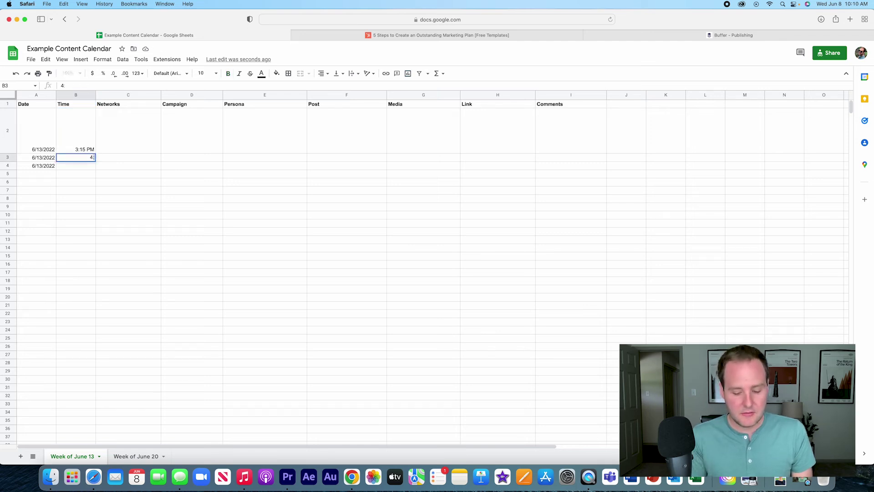
pyautogui.write(':30 PM')
pyautogui.press('Return')
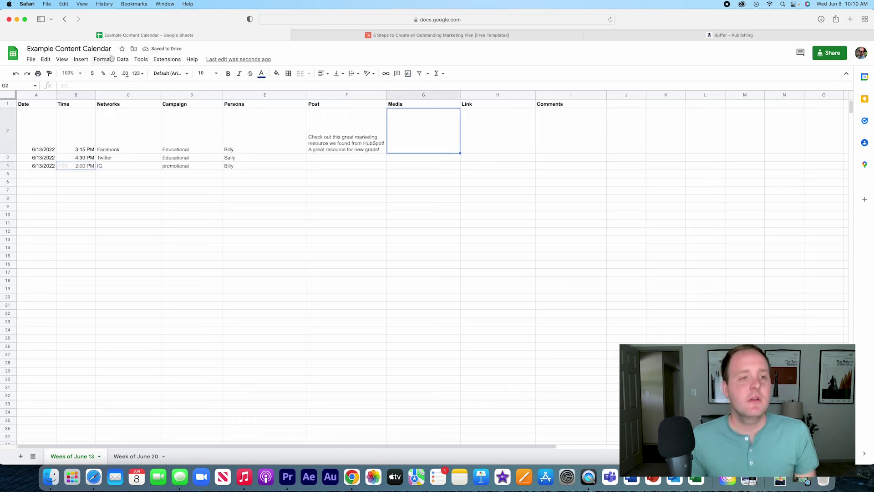
# - Upload graduate.jpeg as an image inside cell G2
pyautogui.click(103, 59)
pyautogui.moveTo(81, 60)
pyautogui.moveTo(173, 155)
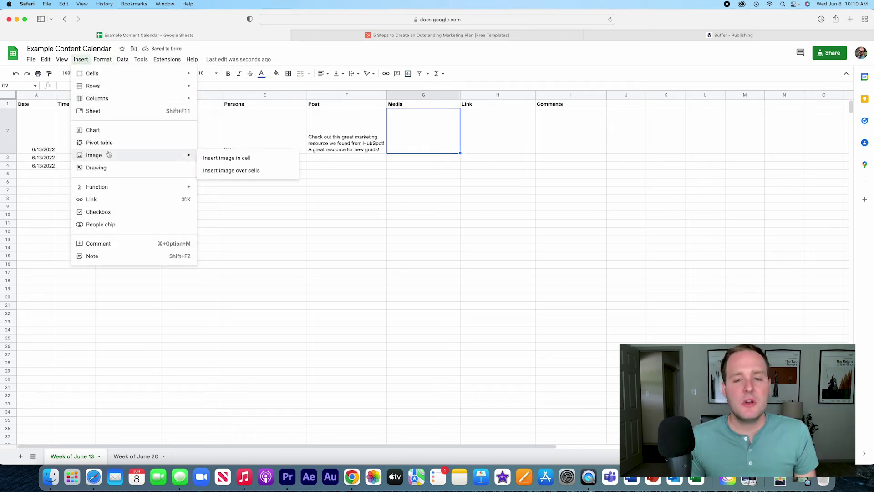
pyautogui.click(217, 161)
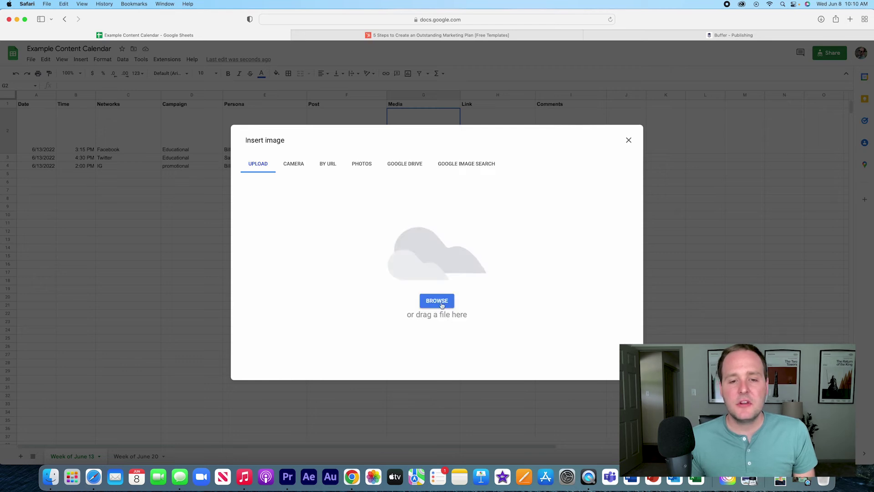
pyautogui.click(444, 301)
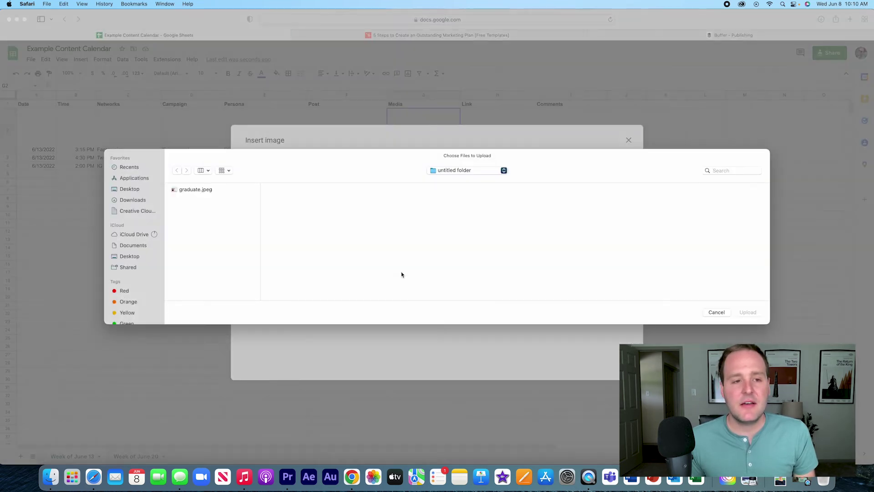
pyautogui.click(206, 188)
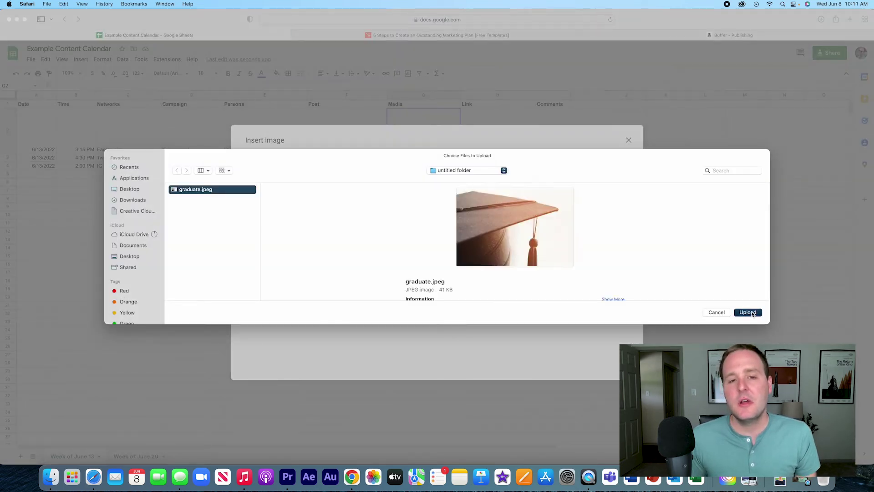
pyautogui.click(748, 312)
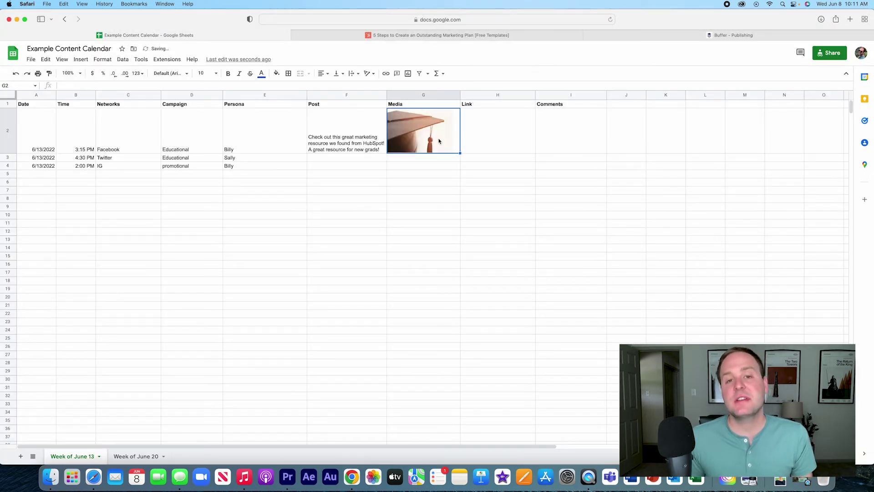
# - Paste the HubSpot blog page's URL into cell H2
pyautogui.click(498, 137)
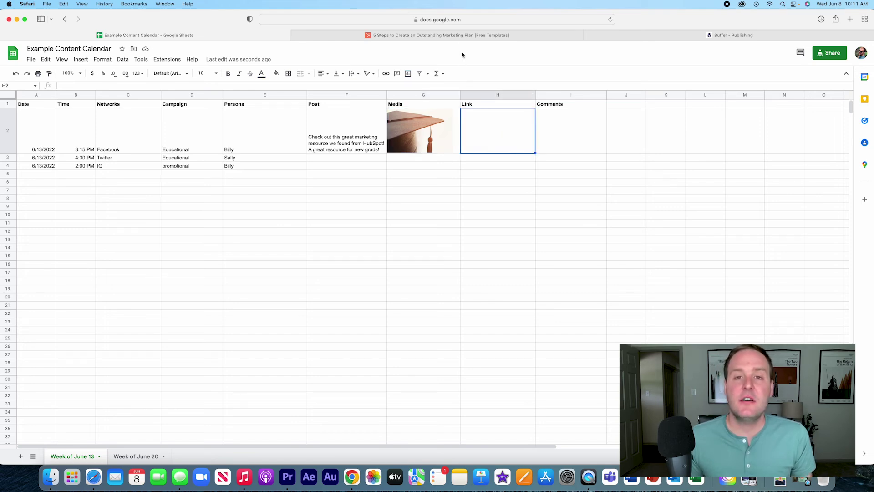
pyautogui.click(460, 35)
pyautogui.click(469, 21)
pyautogui.press('super+c')
pyautogui.click(149, 35)
pyautogui.press('super+v')
# - Set H2's text wrapping to Clip
pyautogui.click(353, 73)
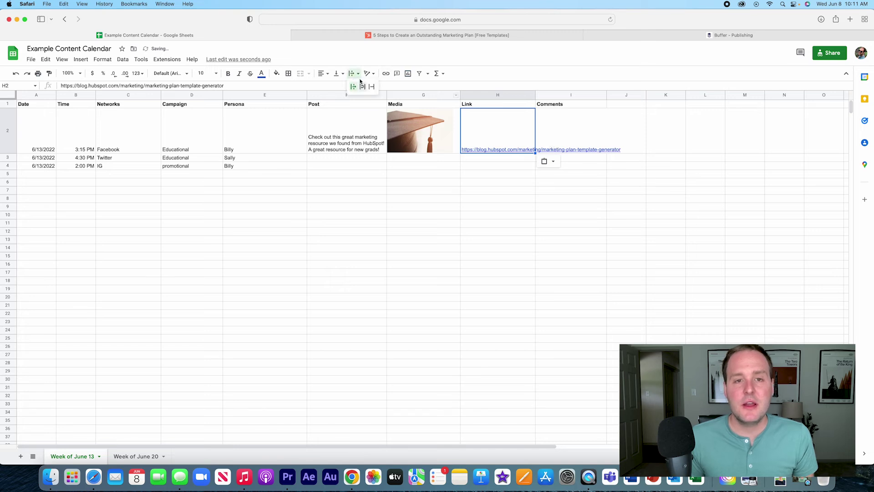
pyautogui.click(370, 87)
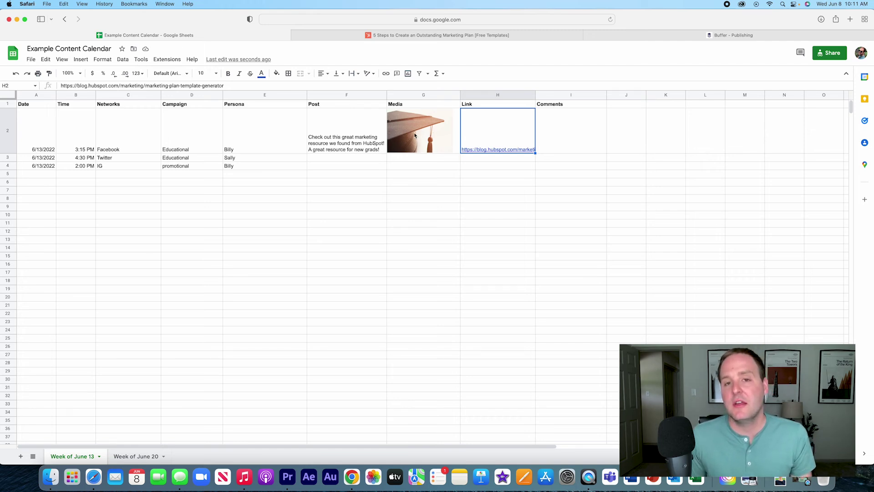
pyautogui.click(522, 140)
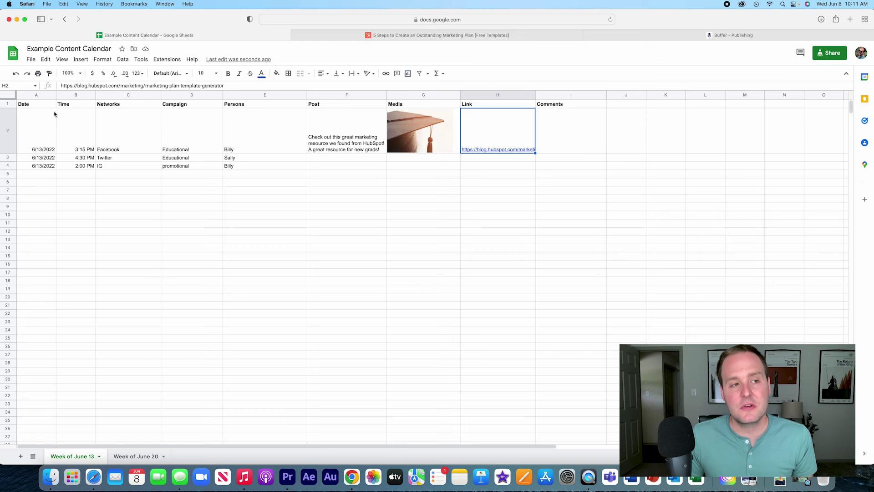
pyautogui.moveTo(43, 108); pyautogui.dragTo(30, 420)
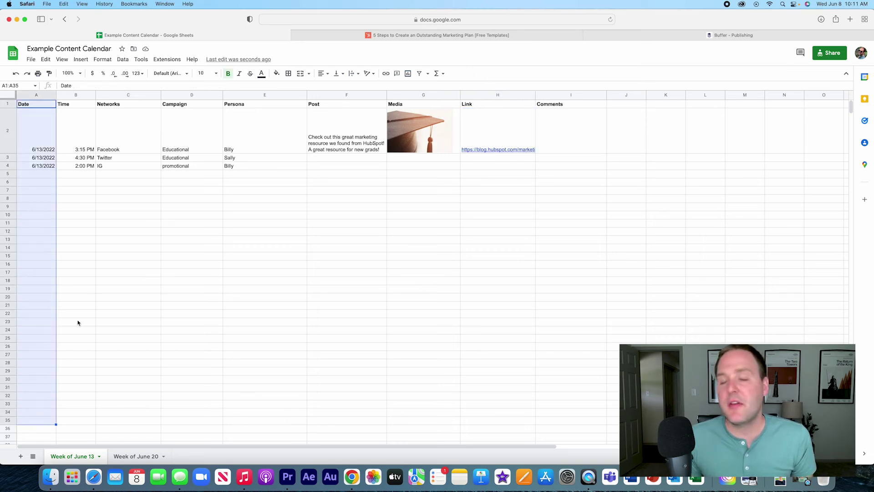
pyautogui.click(96, 290)
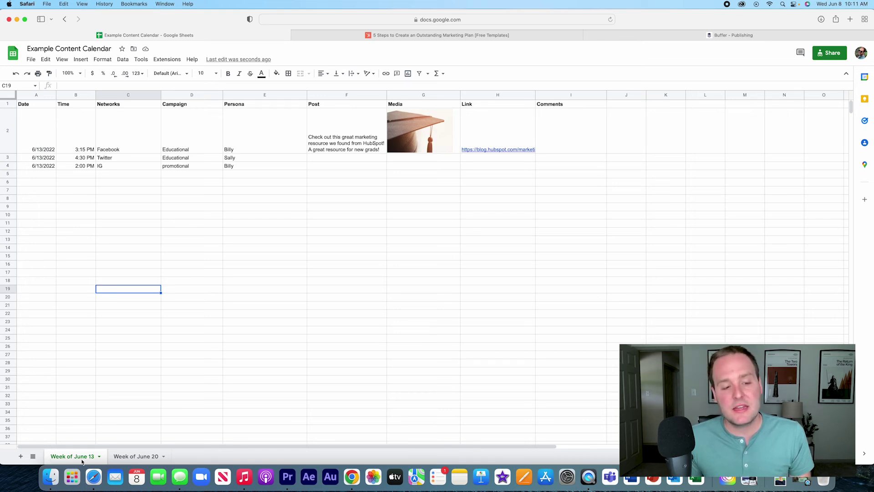
pyautogui.click(126, 460)
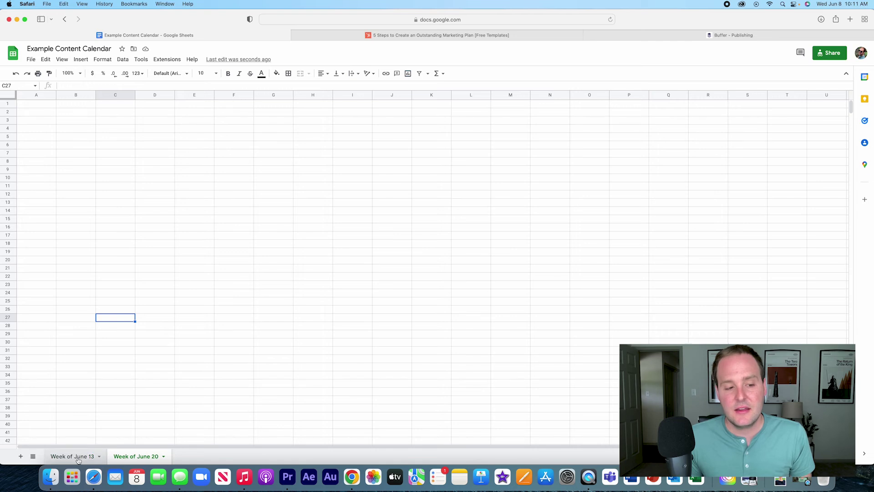
pyautogui.click(78, 460)
pyautogui.click(129, 460)
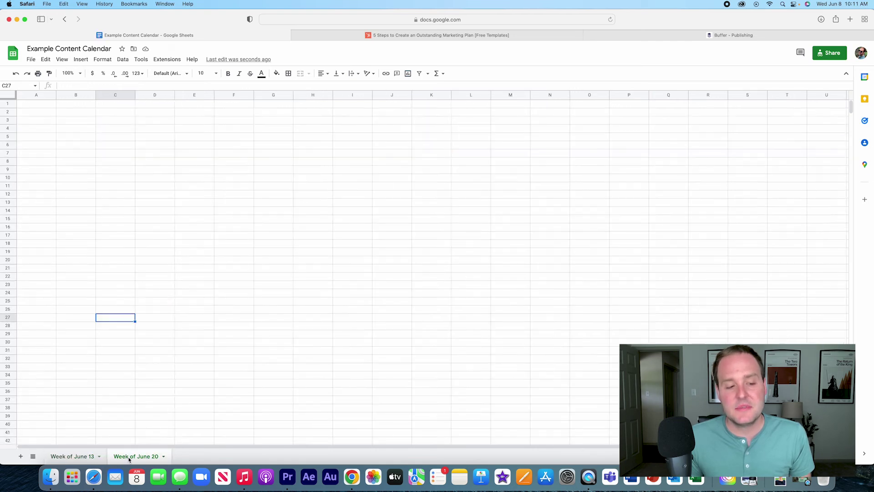
pyautogui.click(89, 460)
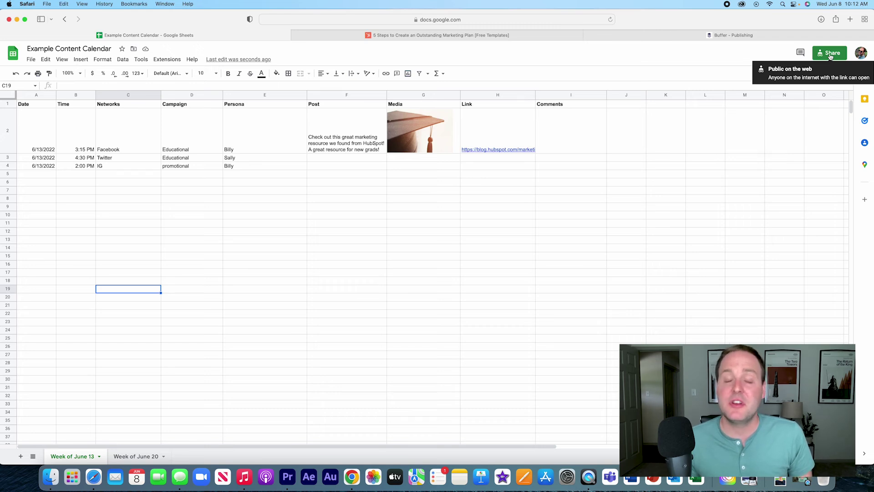
# - In the Share dialog, add a collaborator by e-mail, then remove them again
pyautogui.click(830, 54)
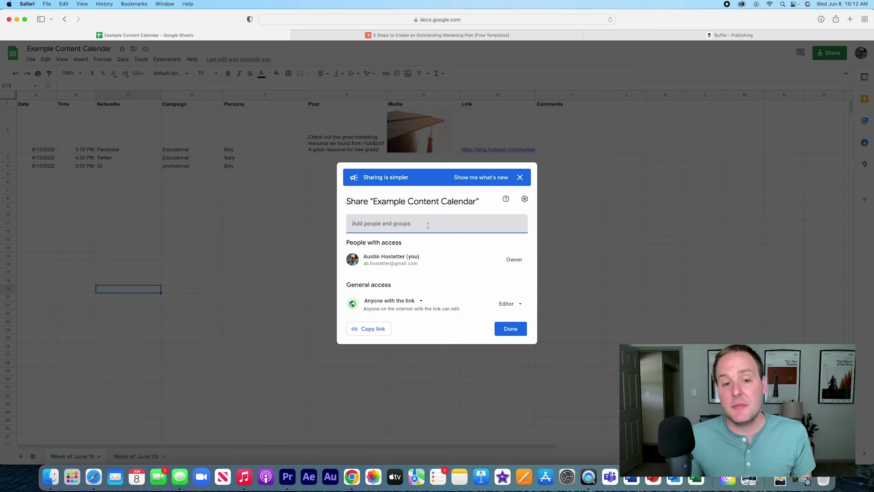
pyautogui.click(428, 225)
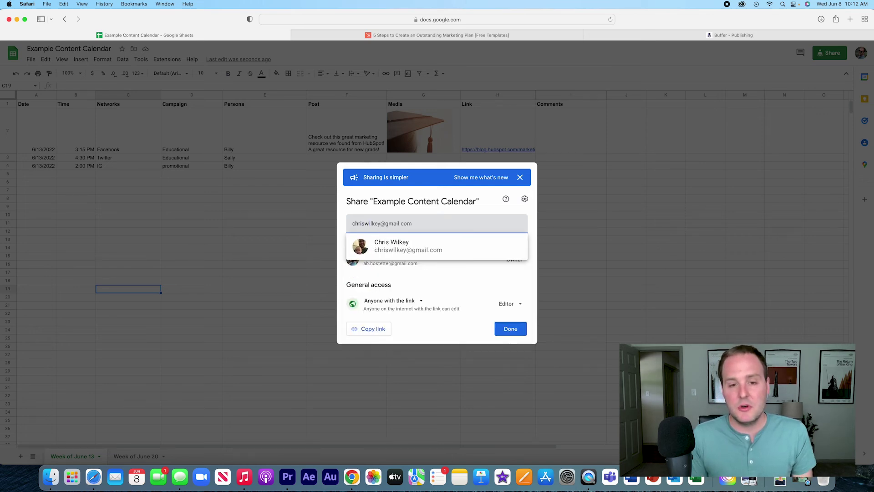
pyautogui.click(427, 248)
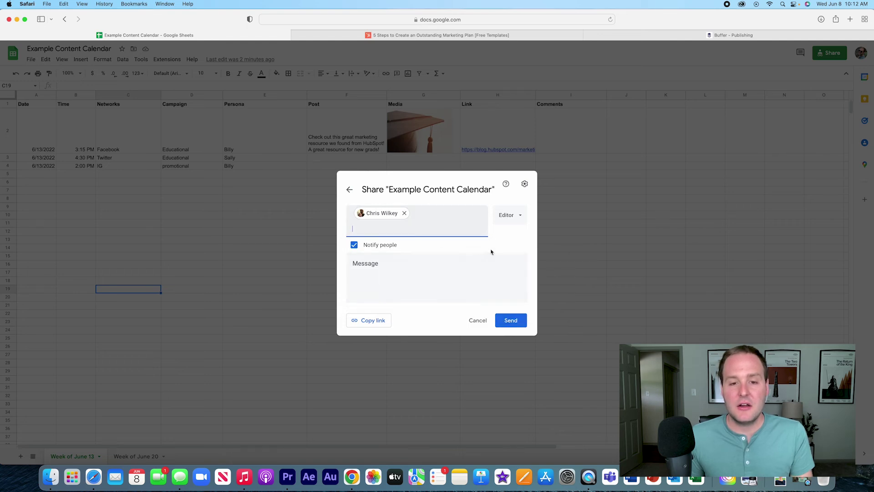
pyautogui.click(404, 213)
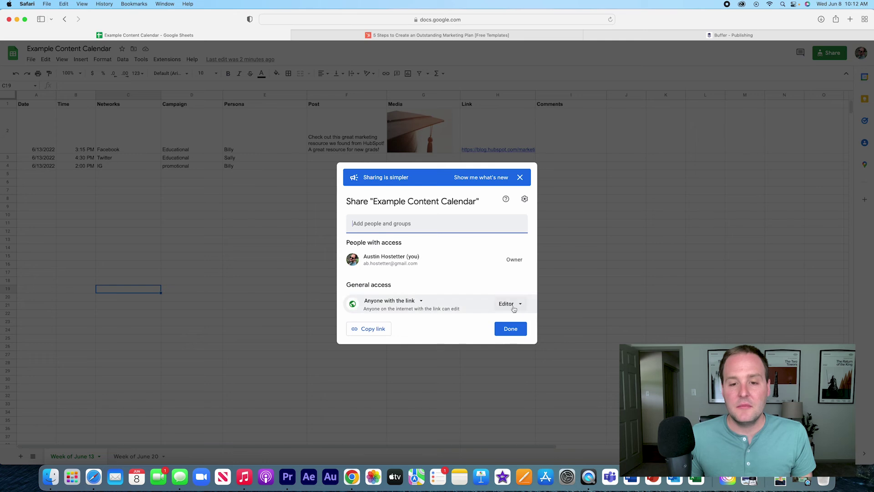
# - Keep general access as 'Anyone with the link' with Editor role, and copy the link
pyautogui.click(371, 302)
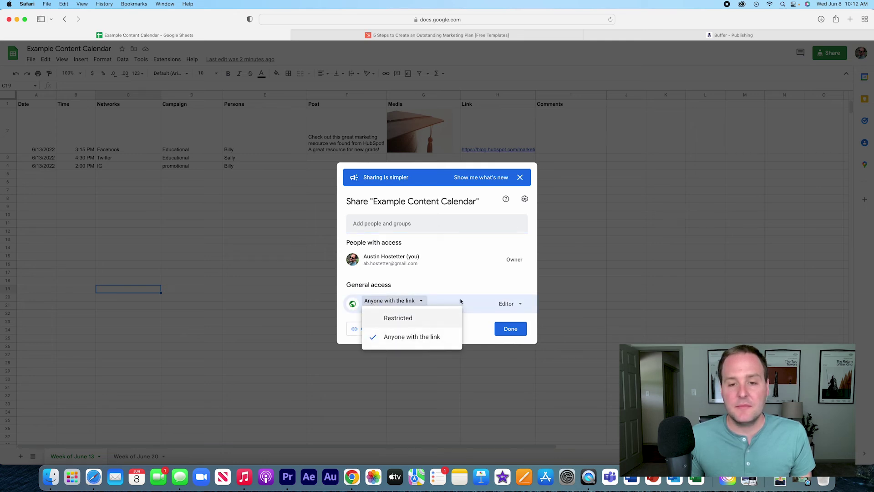
pyautogui.click(492, 288)
pyautogui.click(510, 304)
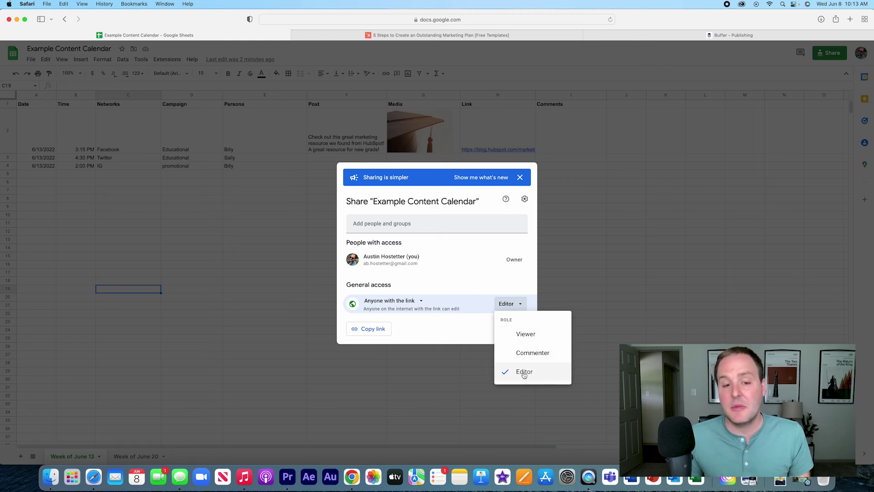
pyautogui.click(373, 334)
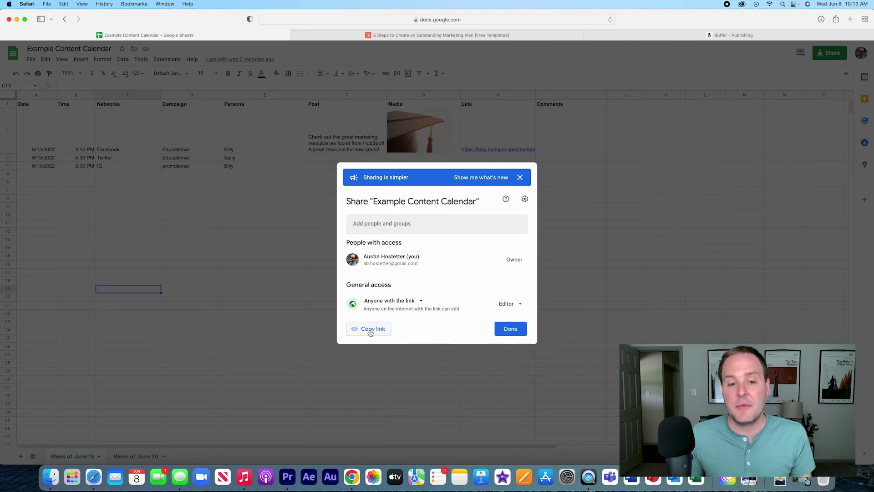
pyautogui.click(370, 333)
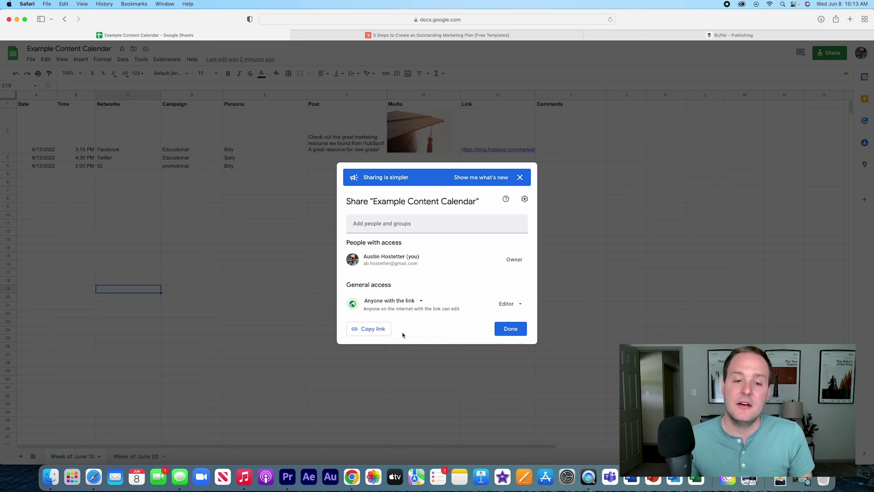
pyautogui.click(511, 330)
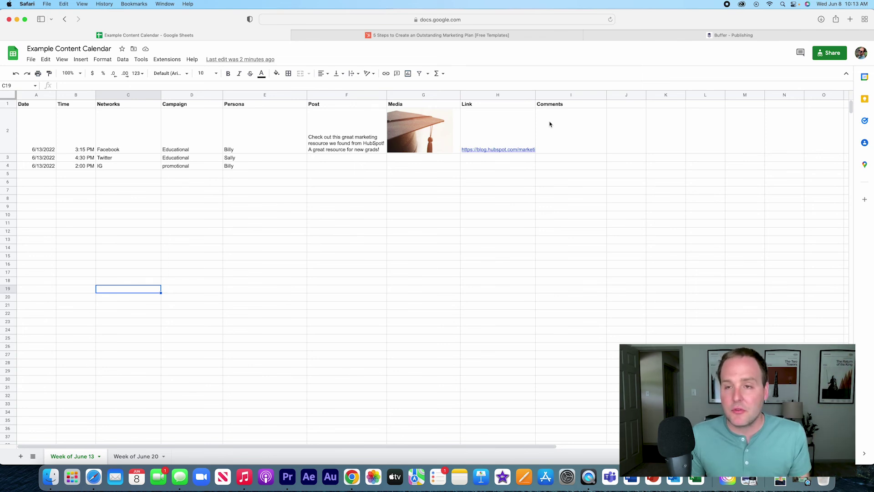
# - Select the first post's text in F2, then switch to the Buffer - Publishing tab
pyautogui.click(355, 135)
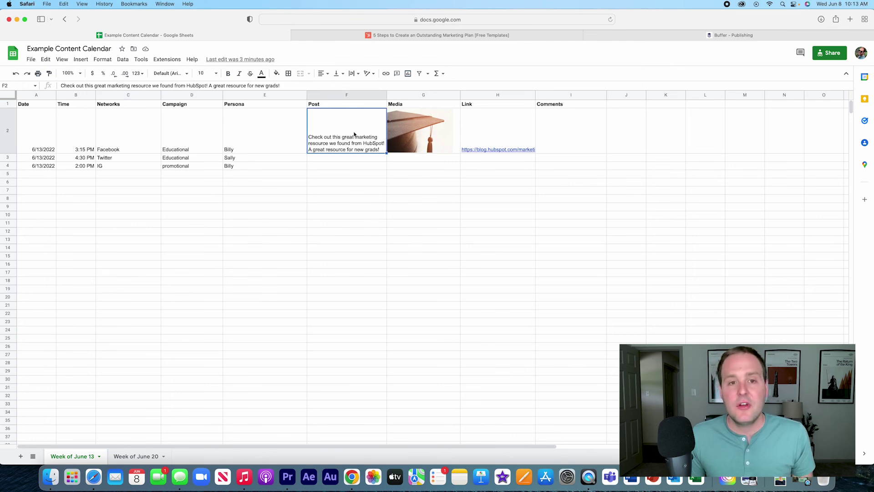
pyautogui.click(653, 34)
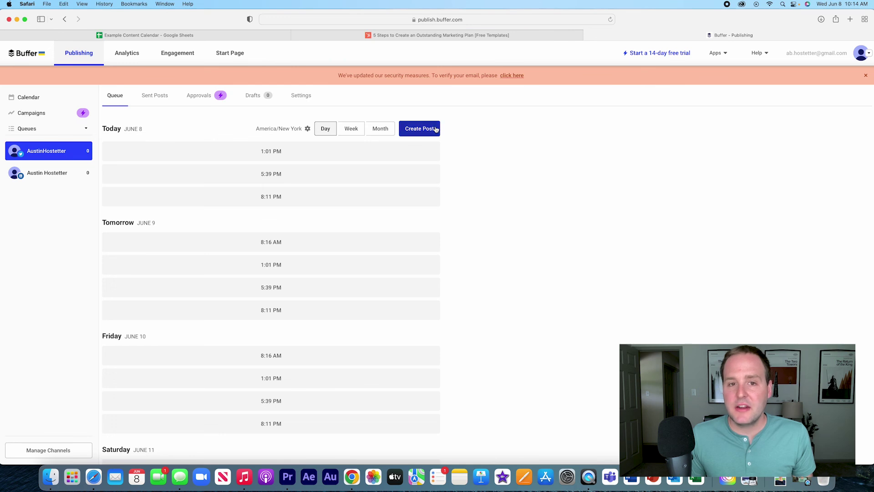
# - Paste the post text into a new Buffer post, then copy H2's HubSpot link from the sheet
pyautogui.click(432, 128)
pyautogui.press('super+v')
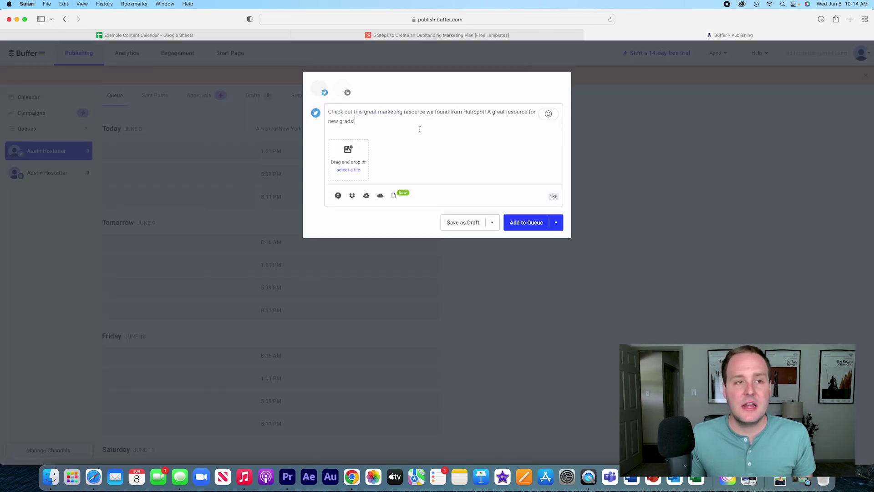
pyautogui.click(157, 39)
pyautogui.click(486, 122)
pyautogui.press('super+c')
pyautogui.click(733, 35)
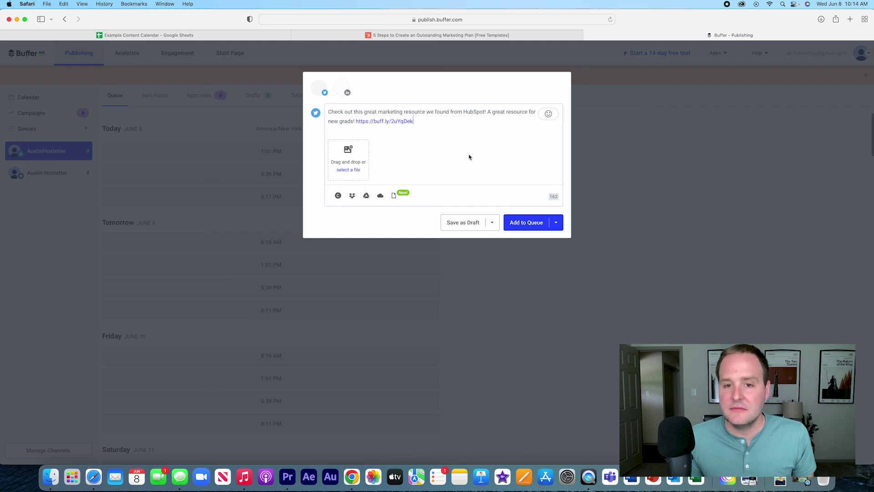